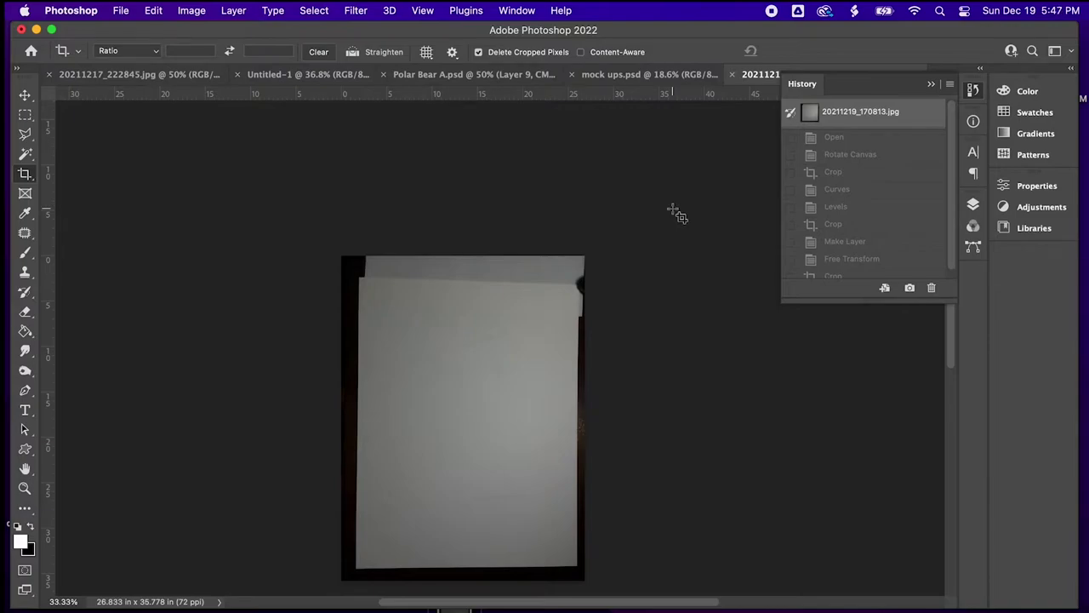
# Step: Rotate the canvas 90° clockwise to landscape and add vertical guides at the sheet's left and right edges
pyautogui.click(188, 15)
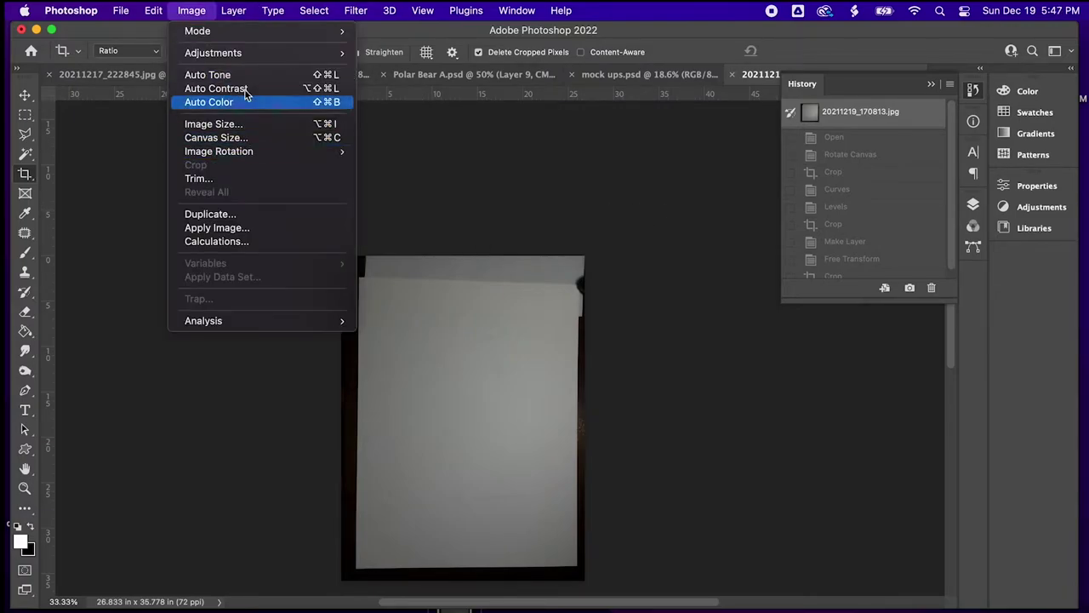
pyautogui.moveTo(242, 160)
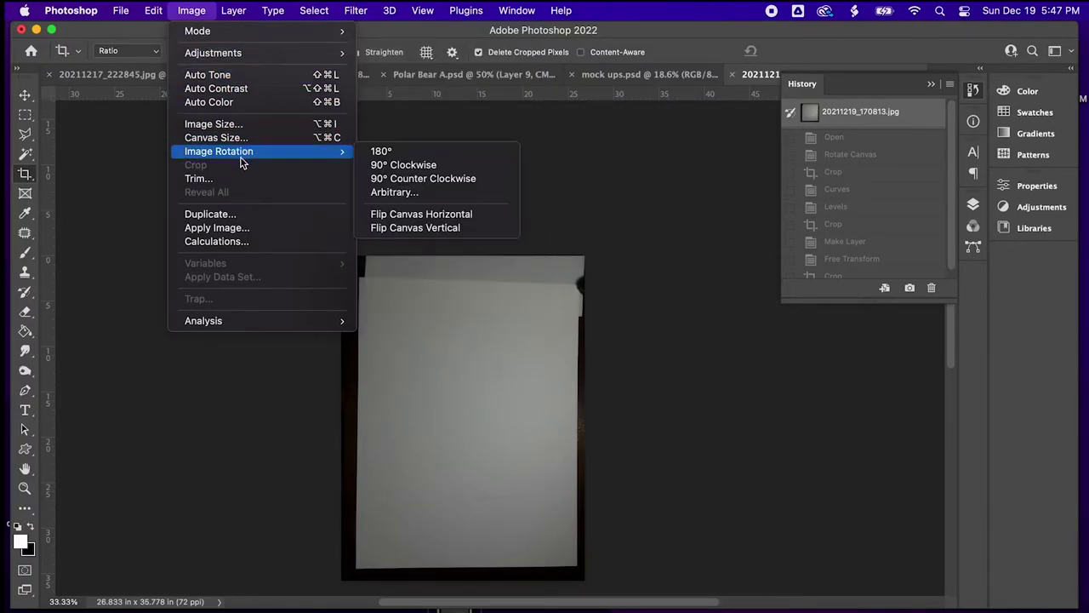
pyautogui.click(385, 165)
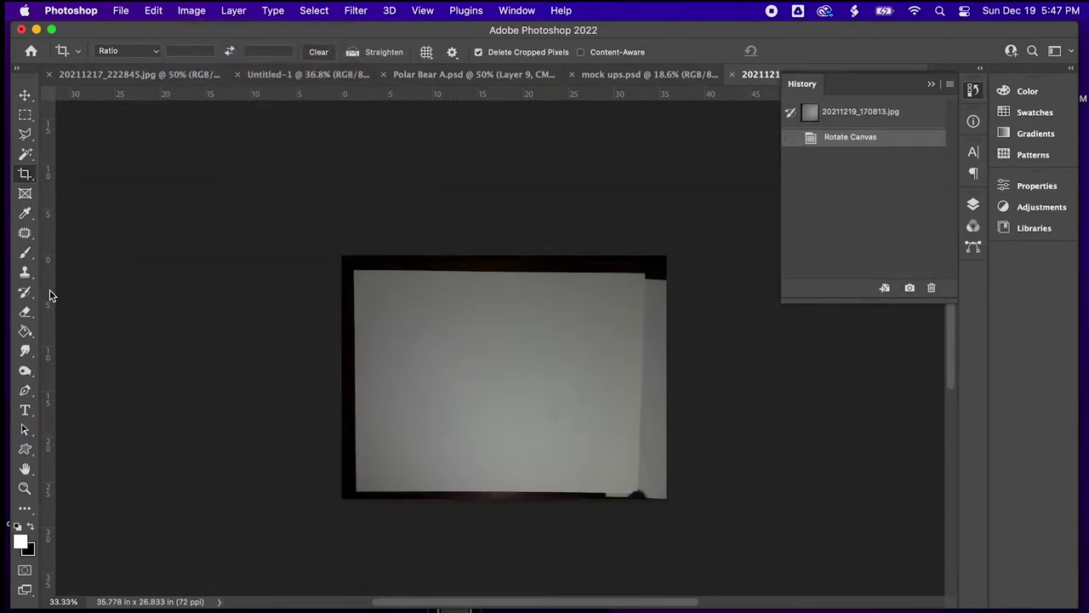
pyautogui.moveTo(51, 296); pyautogui.dragTo(354, 252)
pyautogui.moveTo(48, 350); pyautogui.dragTo(646, 313)
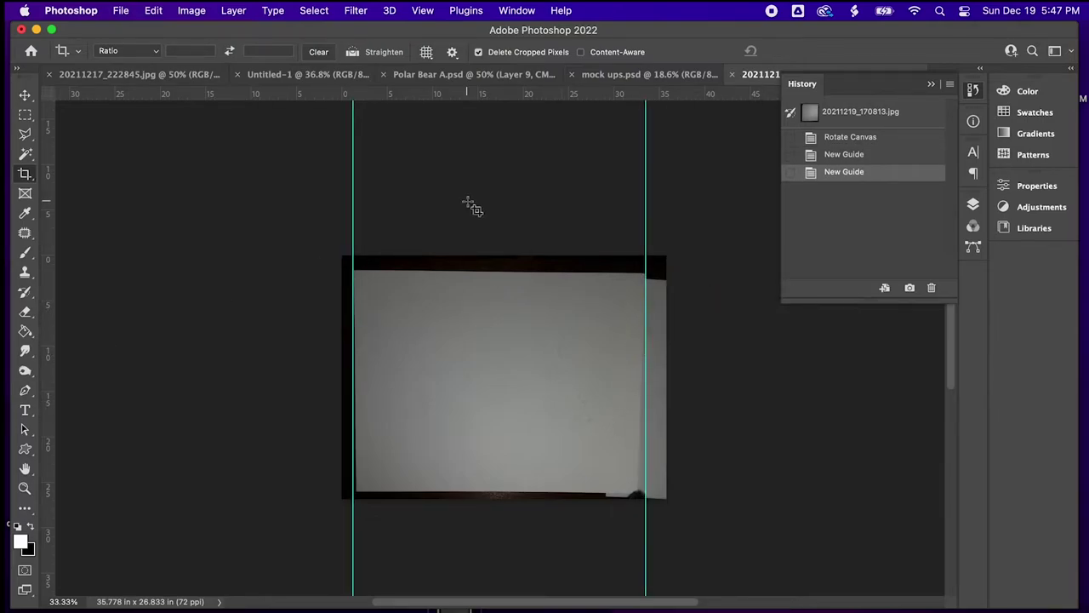
# Step: Rotate the canvas 180°
pyautogui.click(192, 10)
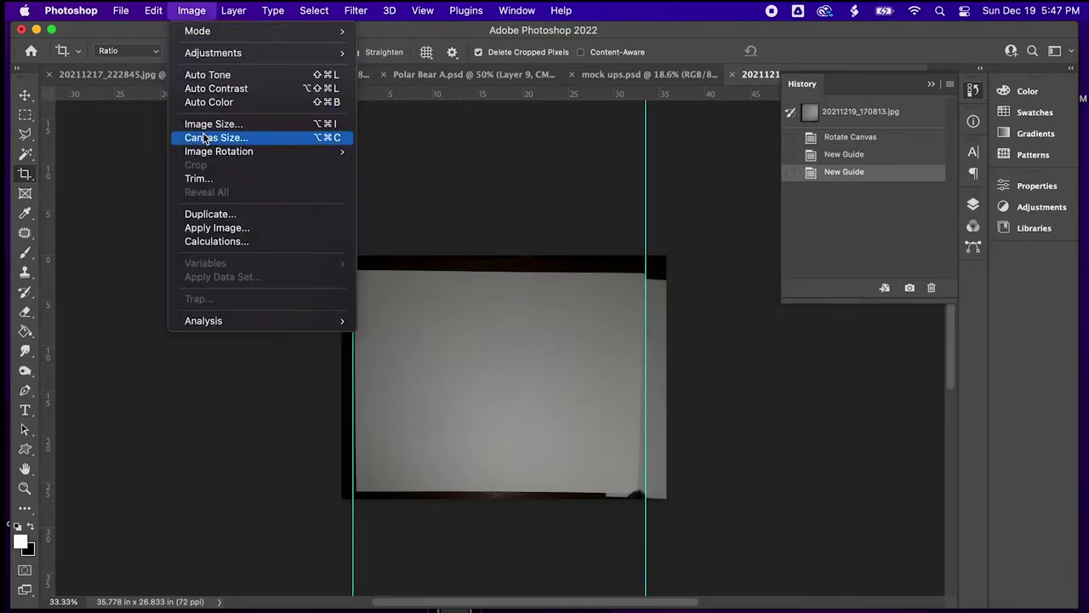
pyautogui.moveTo(209, 151)
pyautogui.click(421, 156)
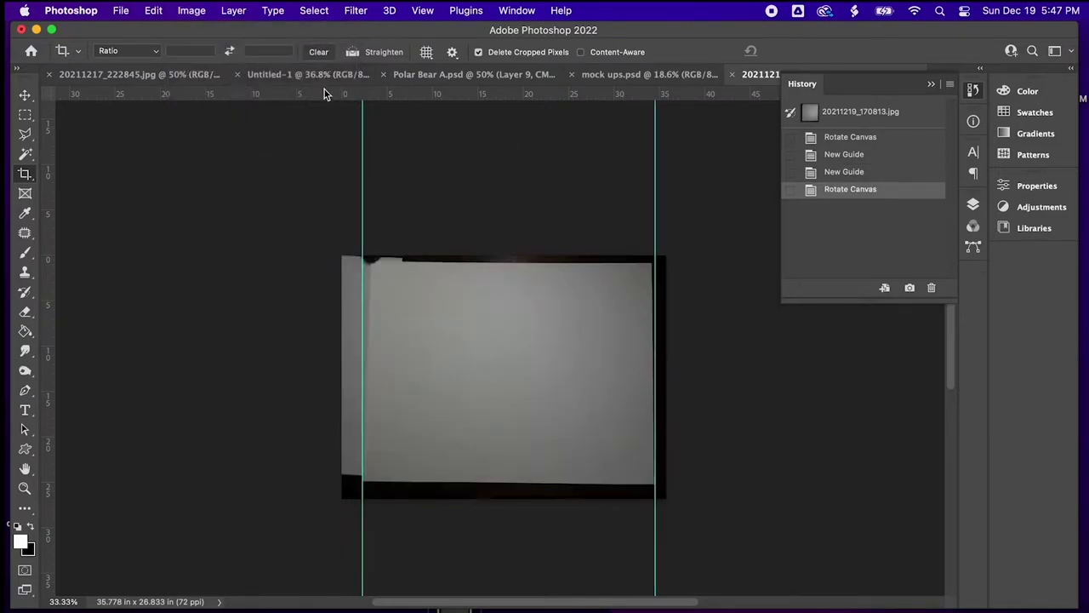
pyautogui.click(201, 12)
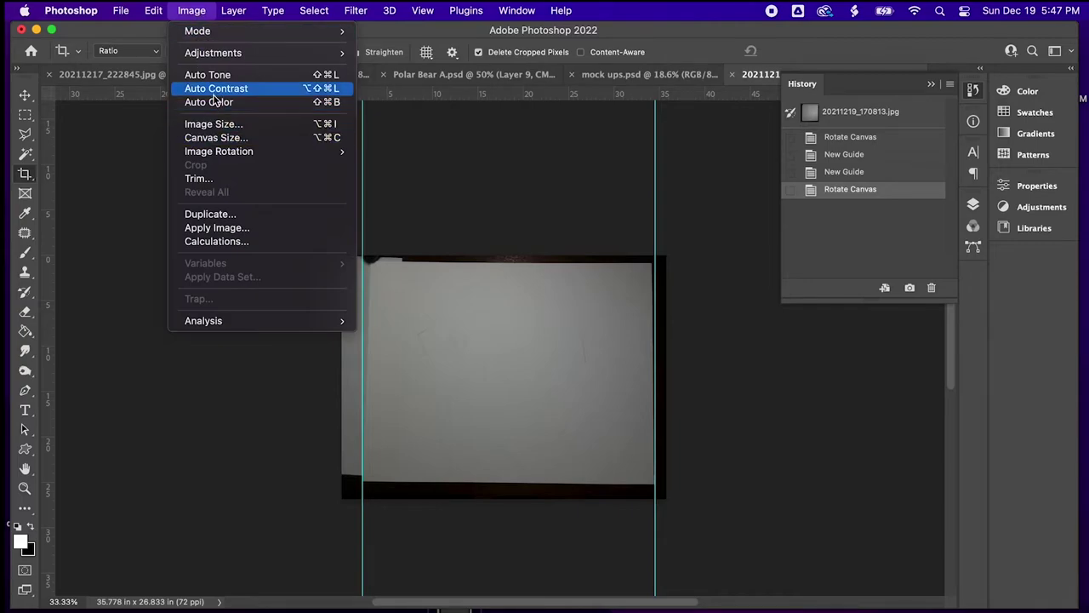
# Step: In the Layers panel, convert the locked Background into Layer 0
pyautogui.moveTo(314, 11)
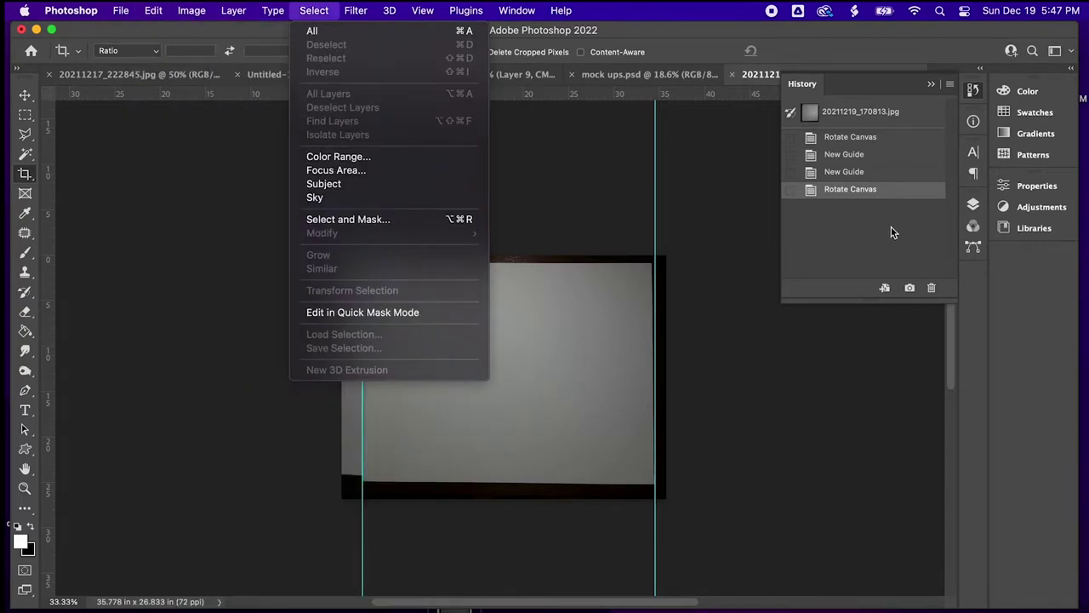
pyautogui.click(977, 213)
pyautogui.click(973, 208)
pyautogui.doubleClick(879, 302)
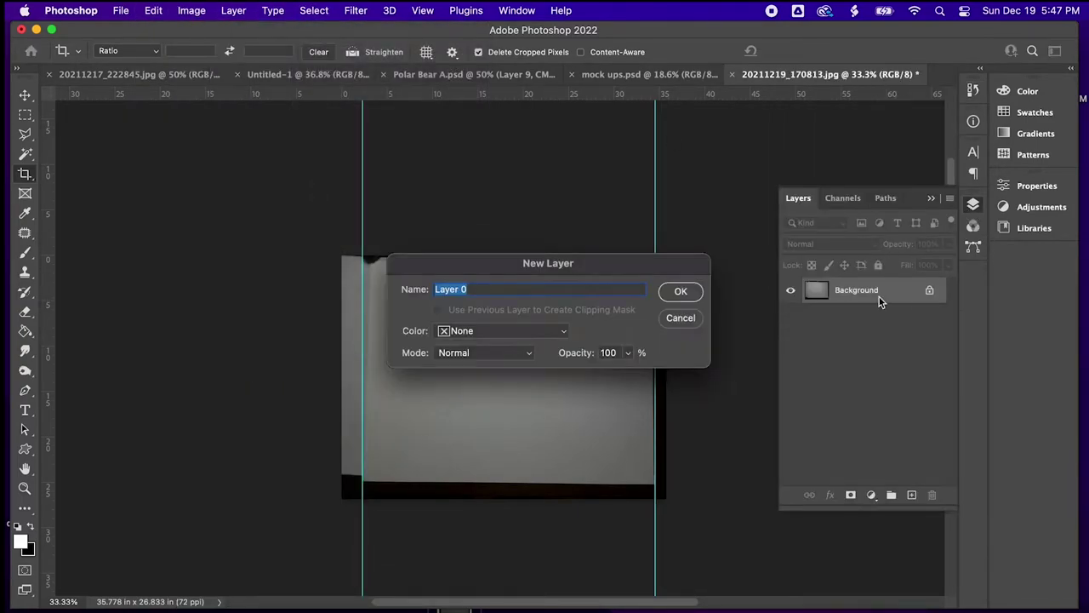
pyautogui.click(680, 292)
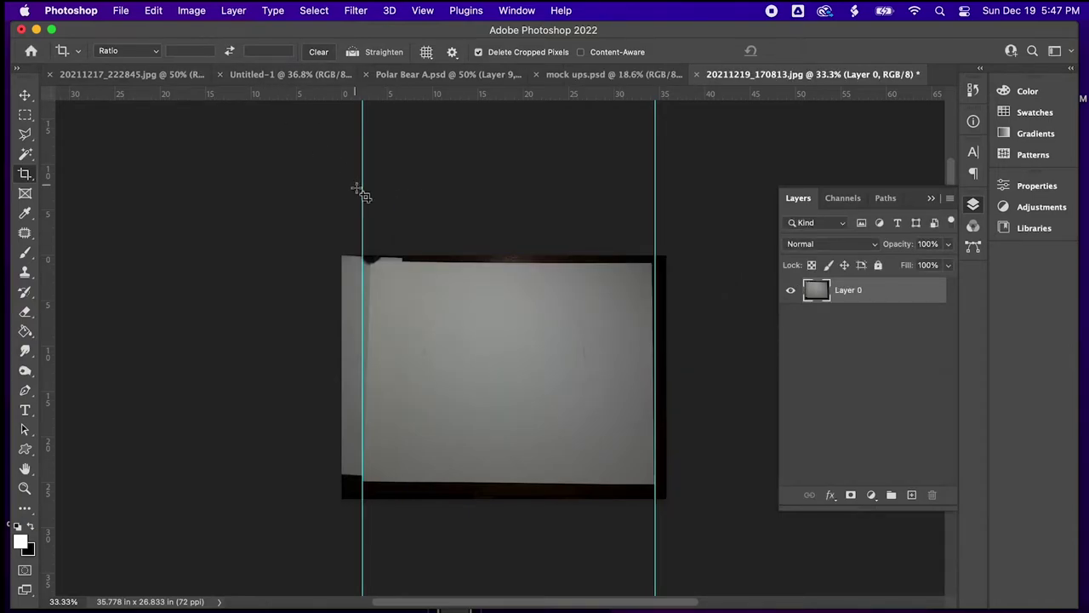
# Step: Add horizontal guides at the sheet's top (0.647 in) and bottom (25.448 in) edges
pyautogui.moveTo(428, 97); pyautogui.dragTo(432, 257)
pyautogui.moveTo(428, 97); pyautogui.dragTo(446, 486)
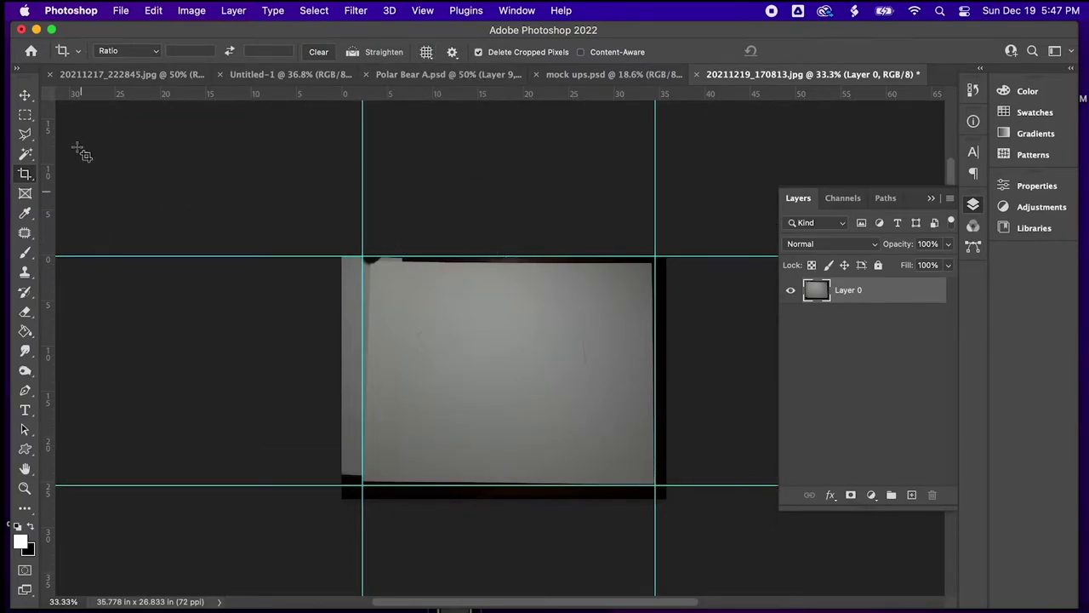
pyautogui.press('super+z')
pyautogui.press('super+z')
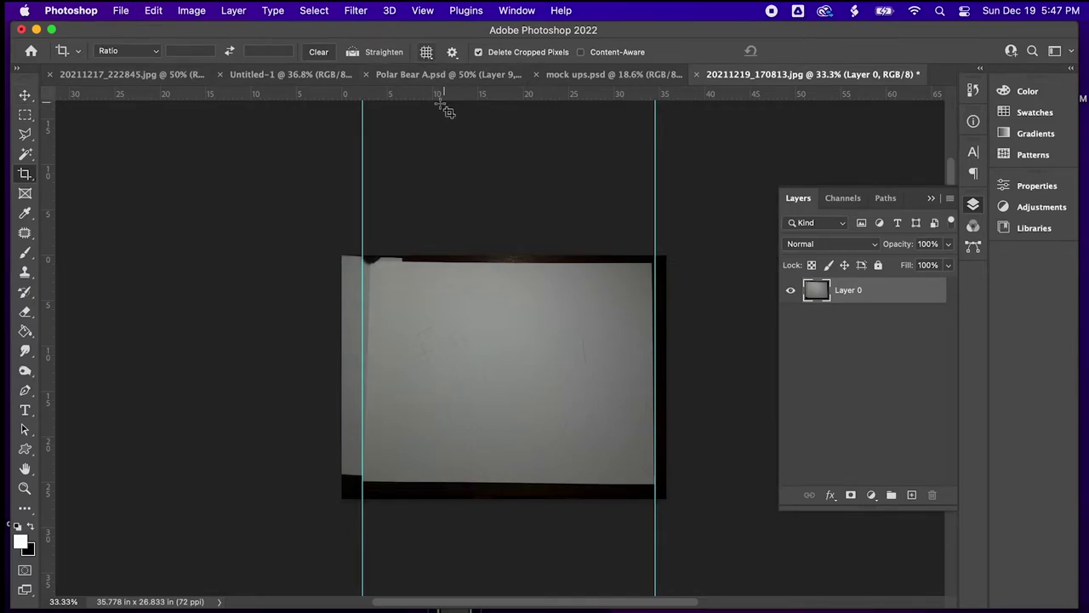
pyautogui.moveTo(439, 97); pyautogui.dragTo(417, 260)
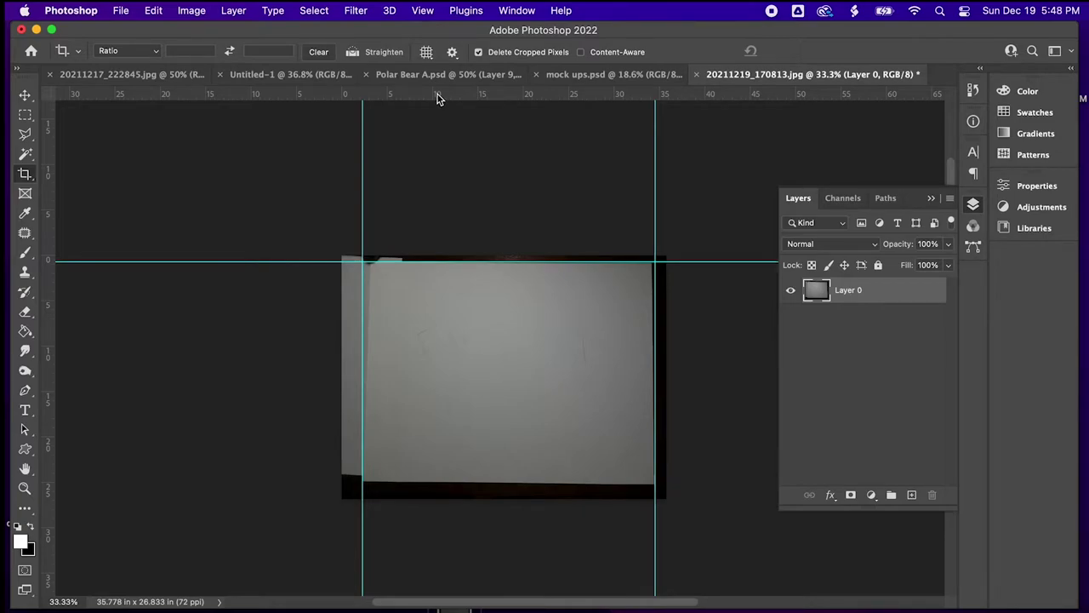
pyautogui.moveTo(449, 100); pyautogui.dragTo(464, 486)
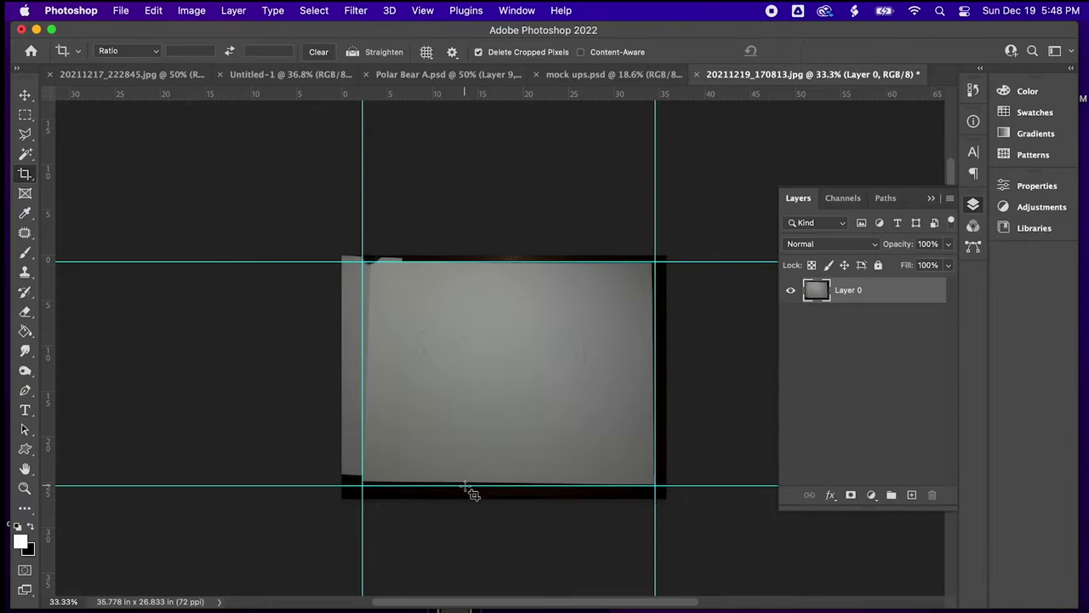
# Step: Use Free Distort to slant the photo's left edge and square up the sheet
pyautogui.click(192, 12)
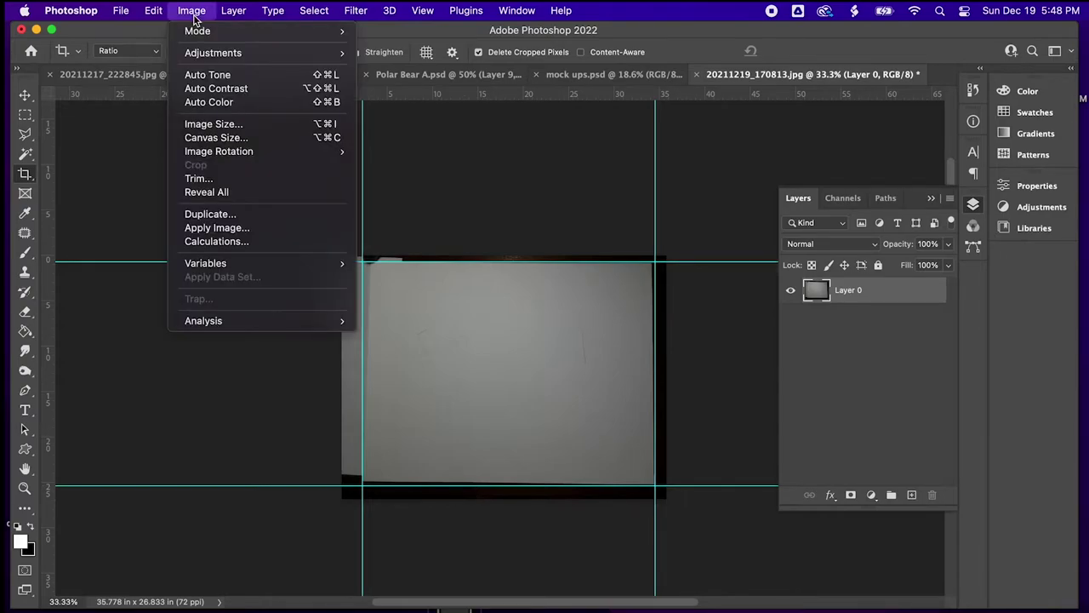
pyautogui.moveTo(153, 10)
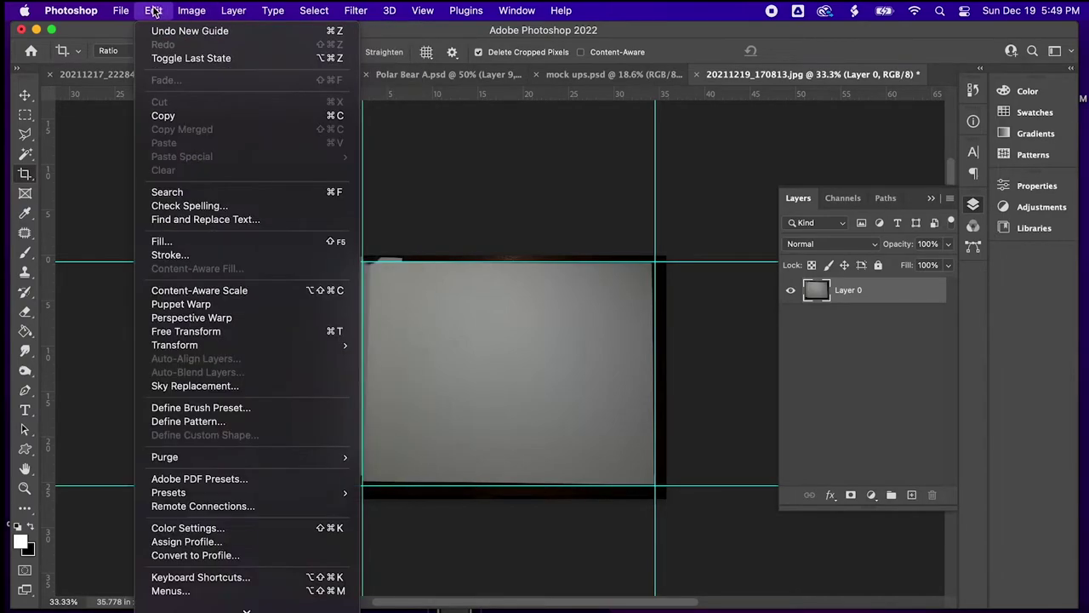
pyautogui.moveTo(179, 348)
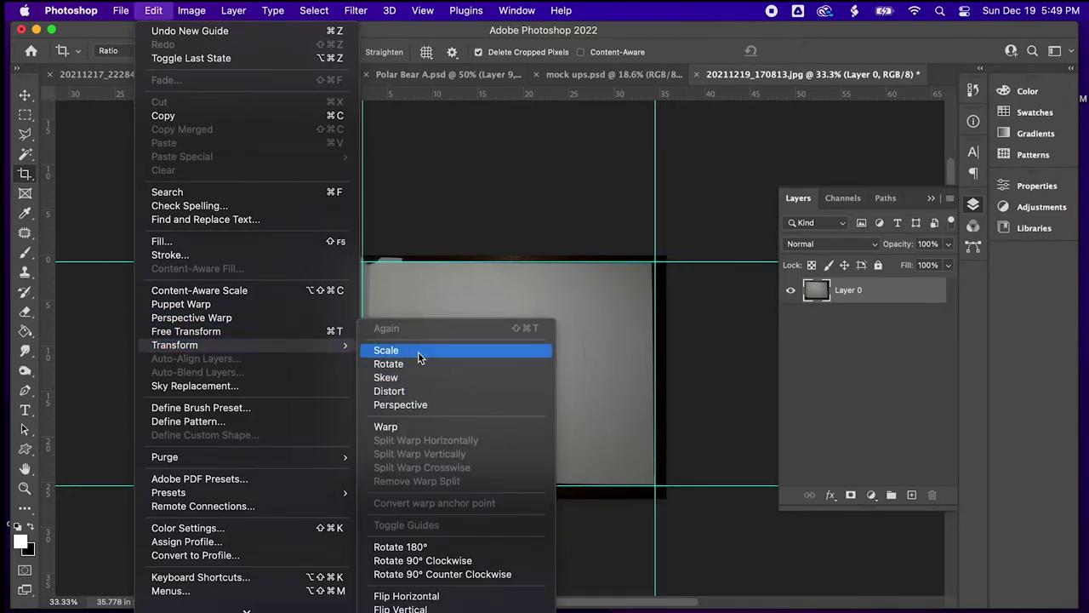
pyautogui.click(418, 391)
pyautogui.moveTo(344, 257); pyautogui.dragTo(333, 255)
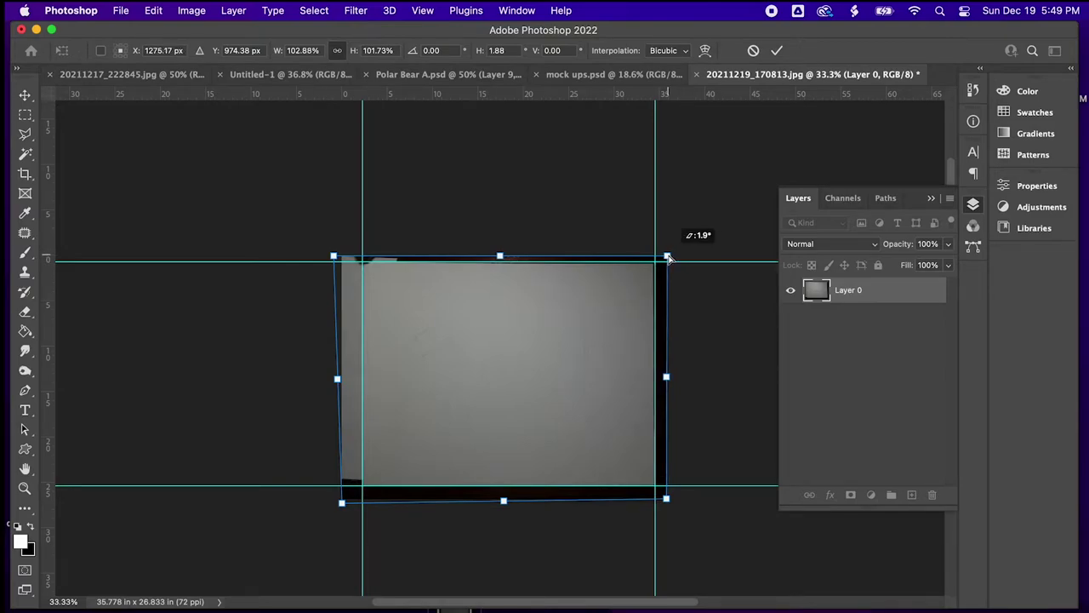
# Step: Crop the canvas to the sheet's four guided edges, leaving 33.736 × 25.694 in
pyautogui.press('c')
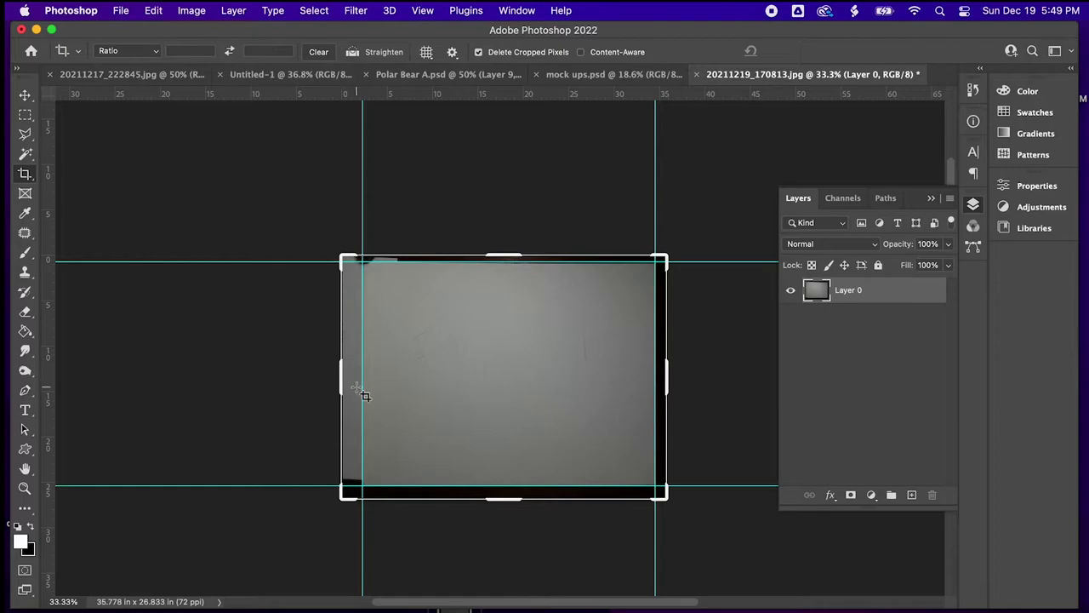
pyautogui.moveTo(340, 378); pyautogui.dragTo(345, 377)
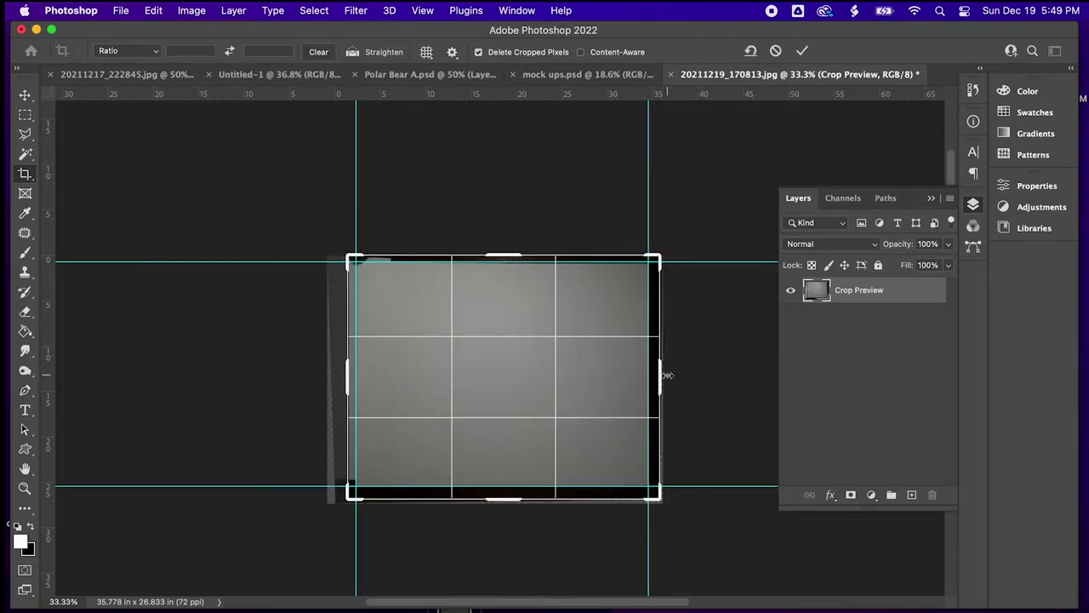
pyautogui.moveTo(668, 375); pyautogui.dragTo(658, 375)
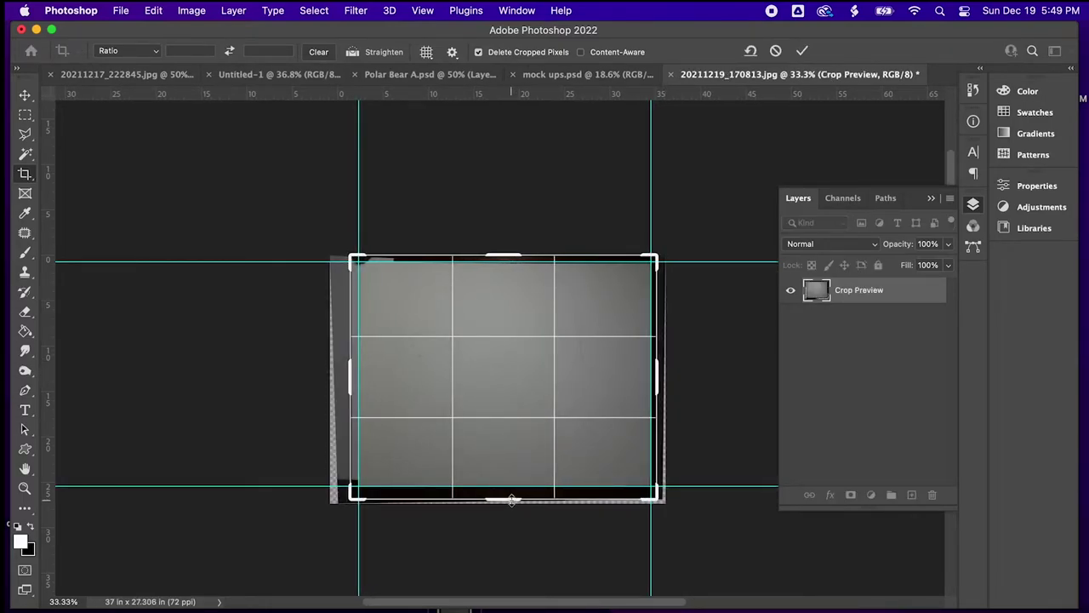
pyautogui.moveTo(511, 498); pyautogui.dragTo(511, 492)
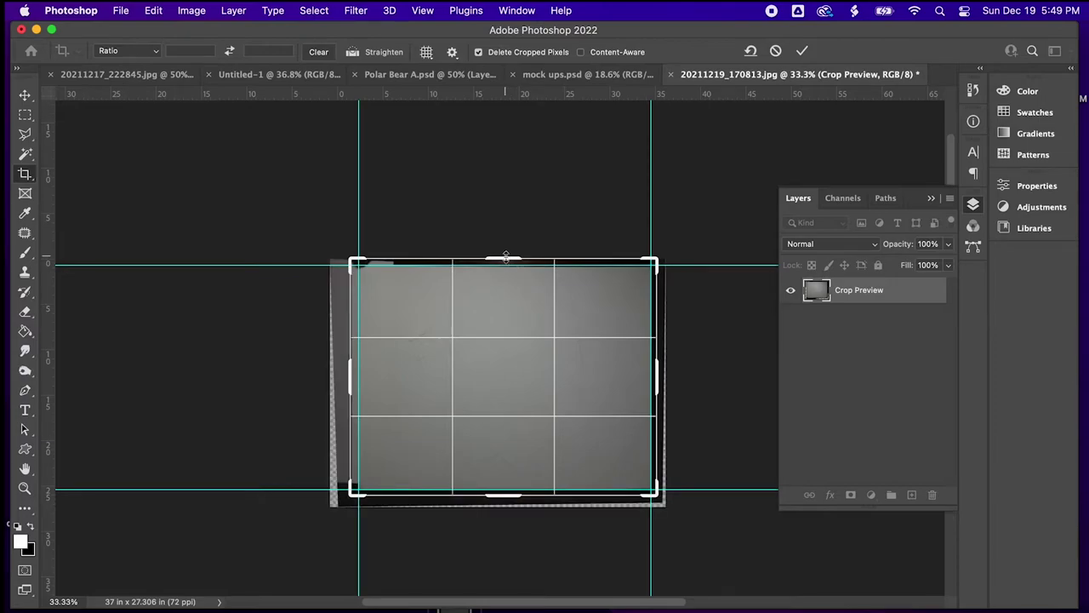
pyautogui.moveTo(506, 255); pyautogui.dragTo(506, 258)
pyautogui.press('Return')
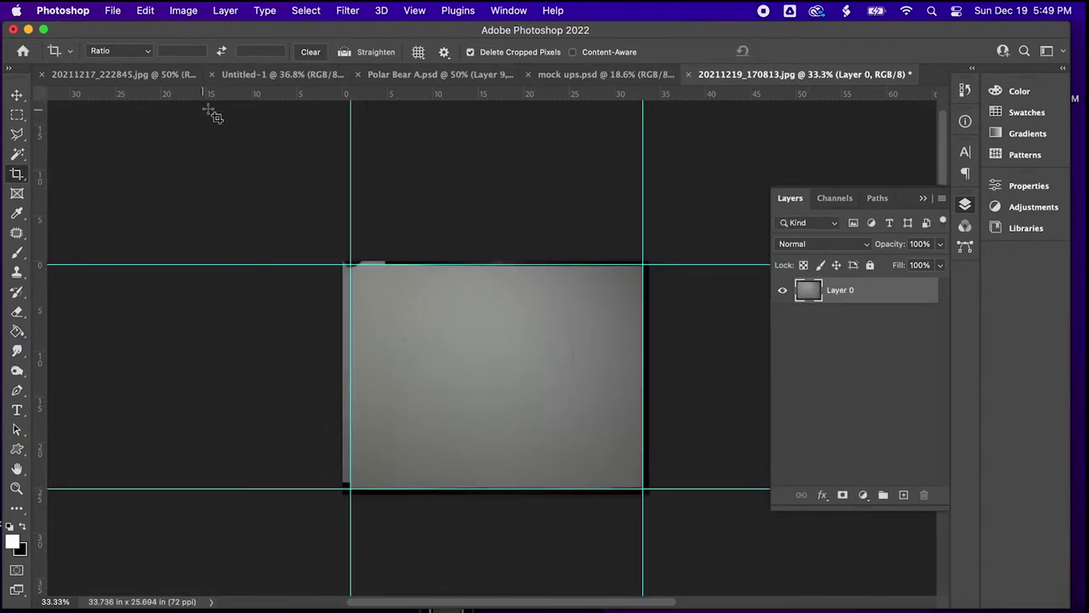
# Step: Apply Brightness/Contrast with brightness 47 and contrast 32
pyautogui.click(183, 11)
pyautogui.moveTo(255, 53)
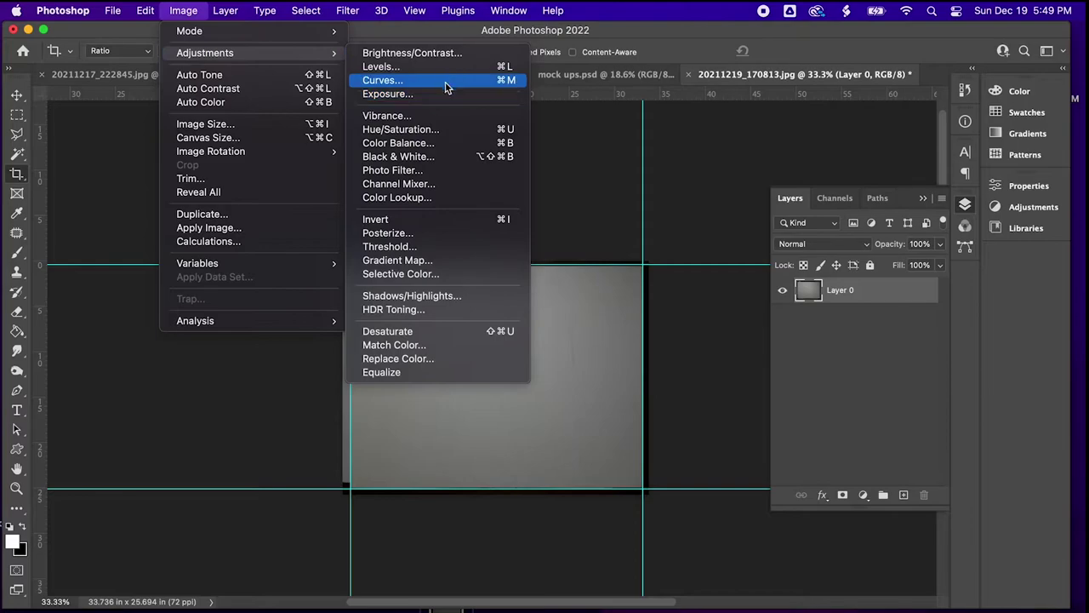
pyautogui.click(444, 54)
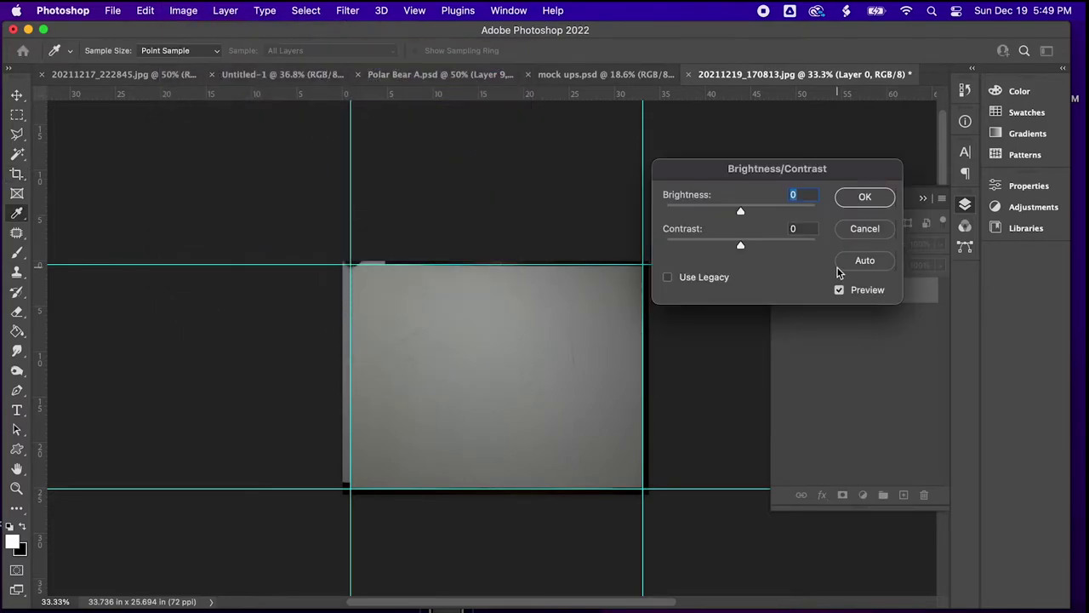
pyautogui.moveTo(741, 214); pyautogui.dragTo(760, 217)
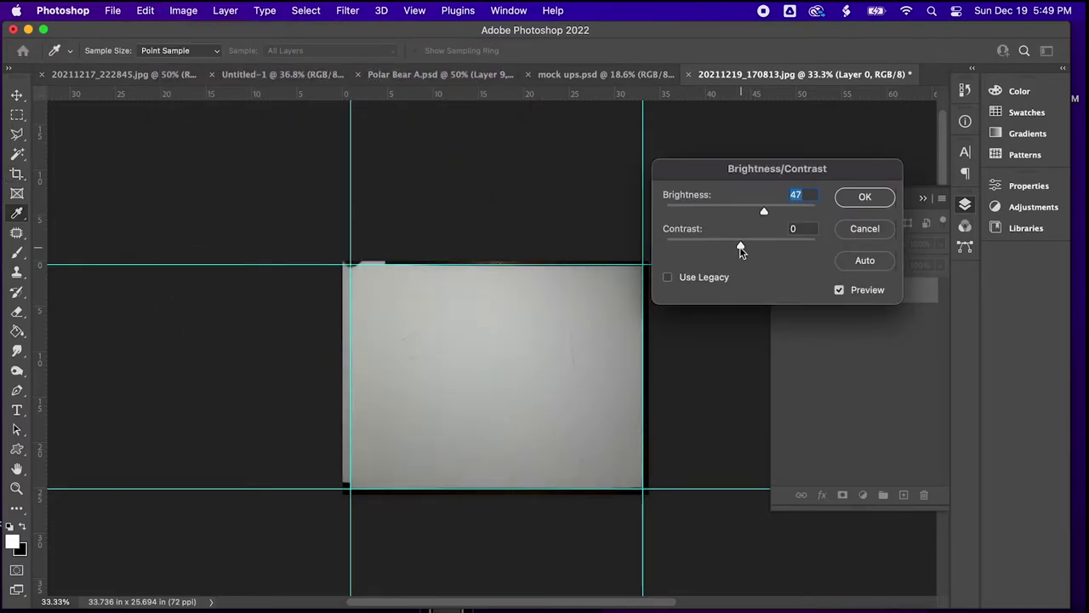
pyautogui.moveTo(697, 245); pyautogui.dragTo(770, 249)
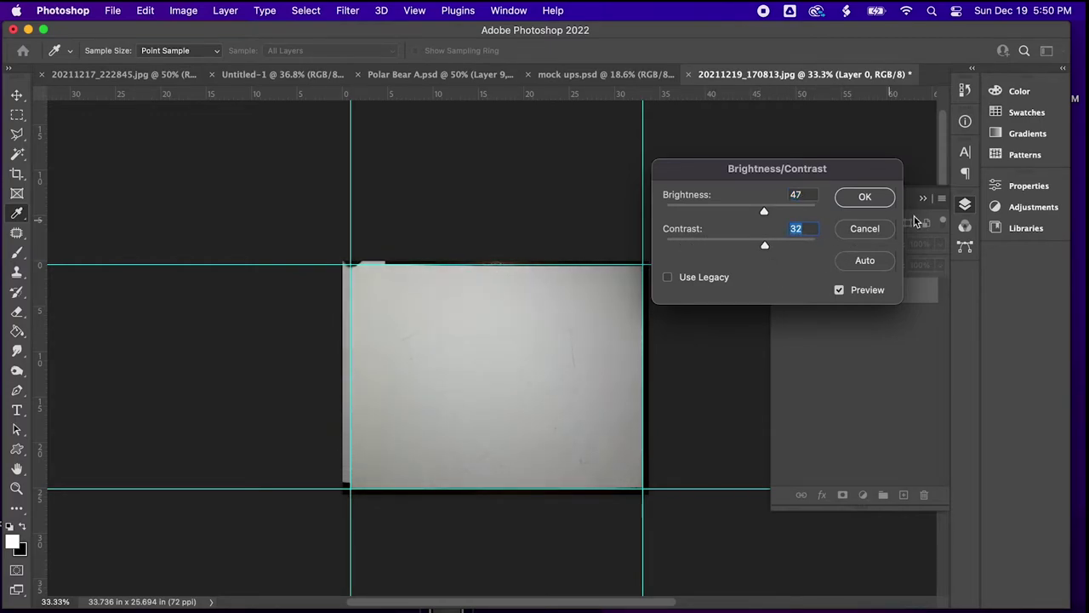
pyautogui.click(866, 204)
pyautogui.press('c')
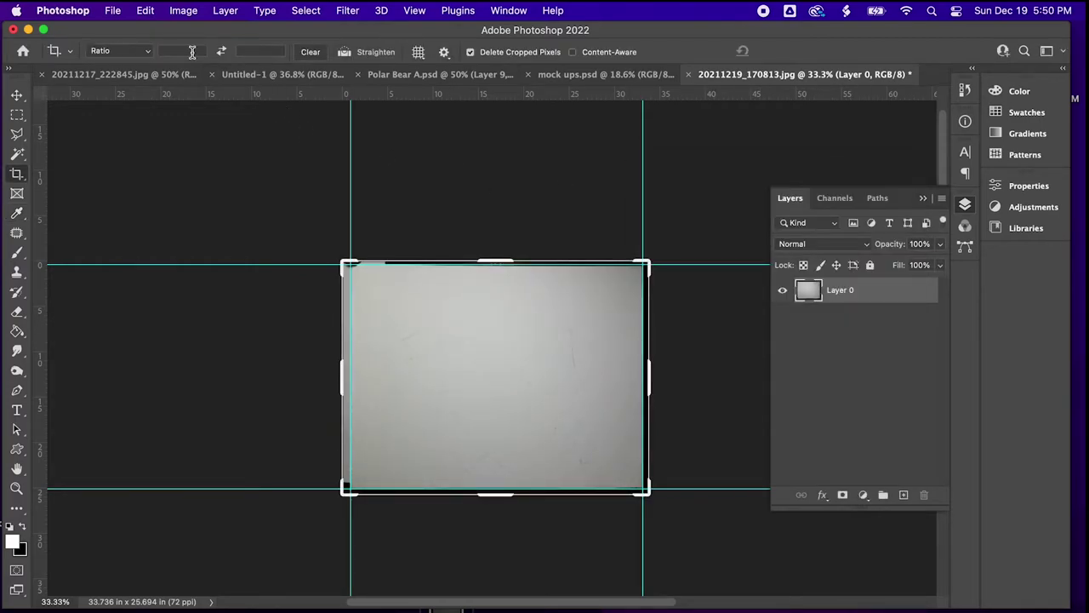
# Step: Try a Curves adjustment, bending the tone curve to darken the photo
pyautogui.click(183, 12)
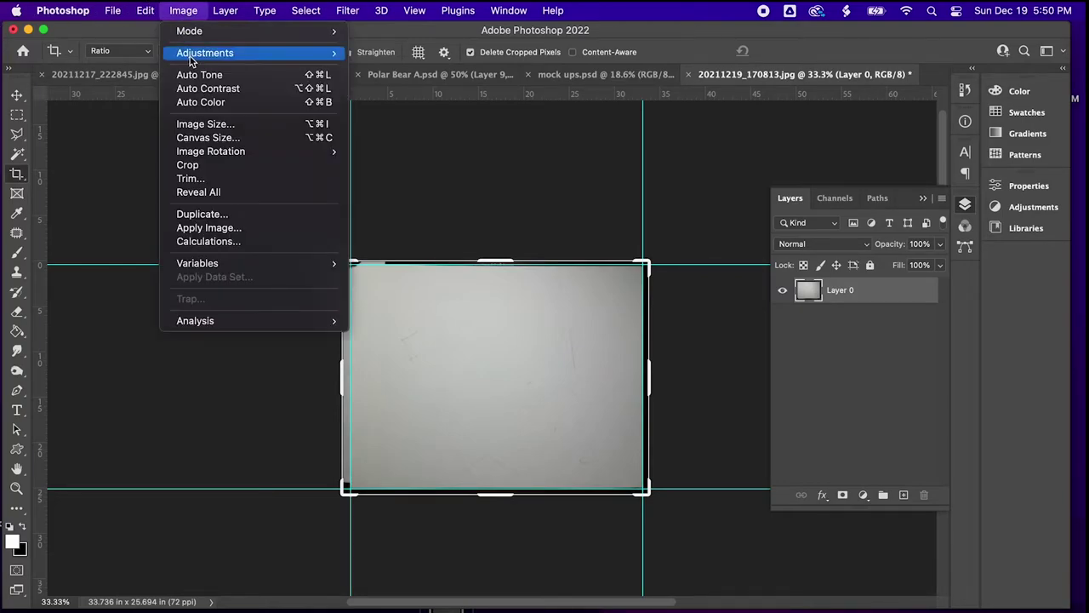
pyautogui.moveTo(191, 58)
pyautogui.click(380, 80)
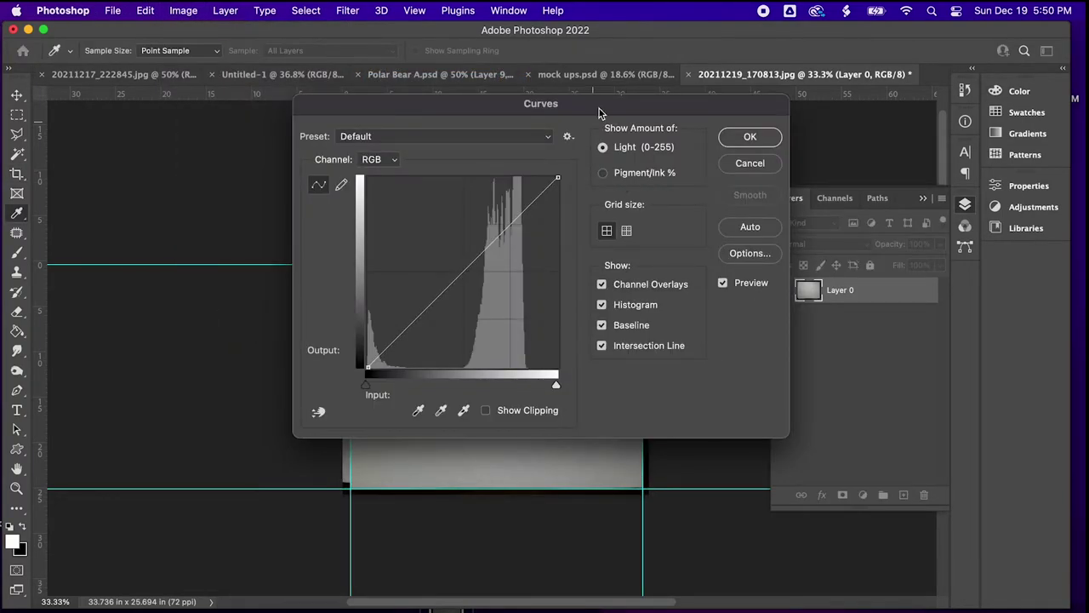
pyautogui.moveTo(599, 112); pyautogui.dragTo(924, 117)
pyautogui.moveTo(838, 229); pyautogui.dragTo(848, 244)
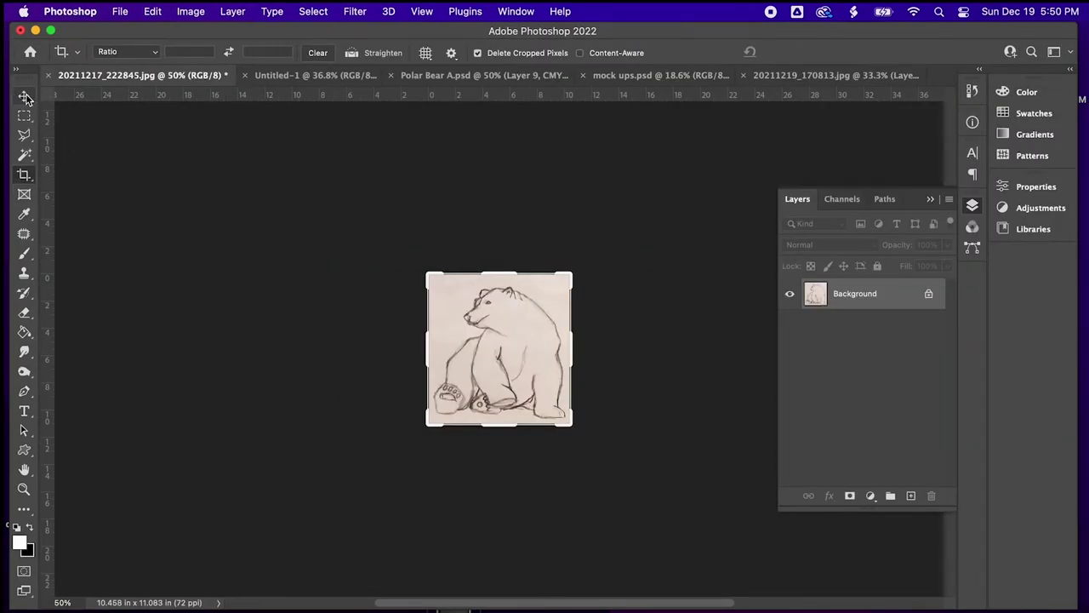
pyautogui.click(24, 98)
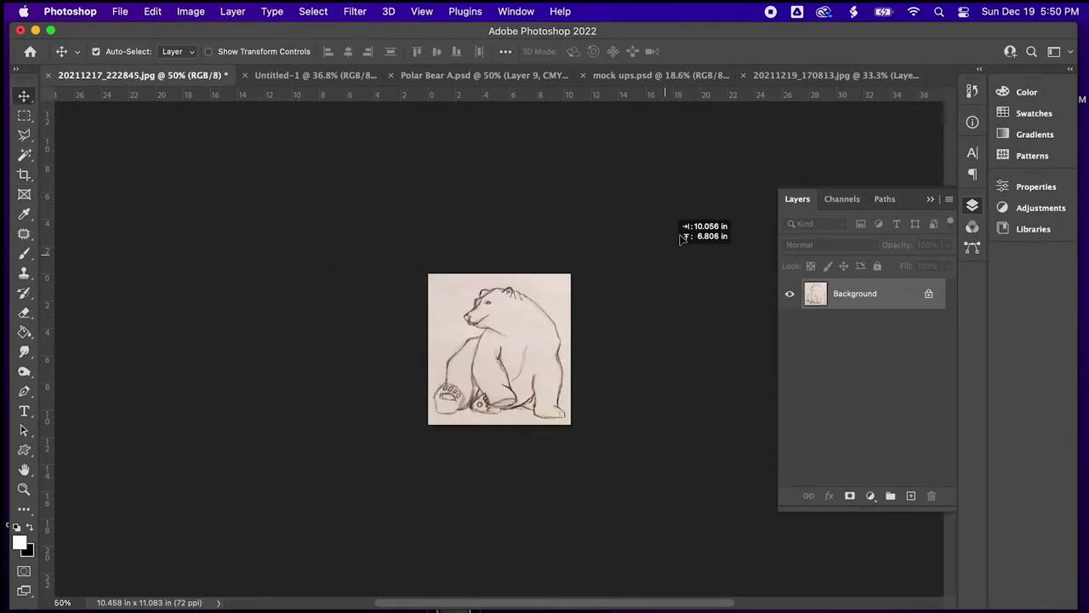
# Step: Paste the bear sketch into 20211219_170813.jpg, scale it to about 215%, and stack Layer 1 beneath Layer 0
pyautogui.click(815, 76)
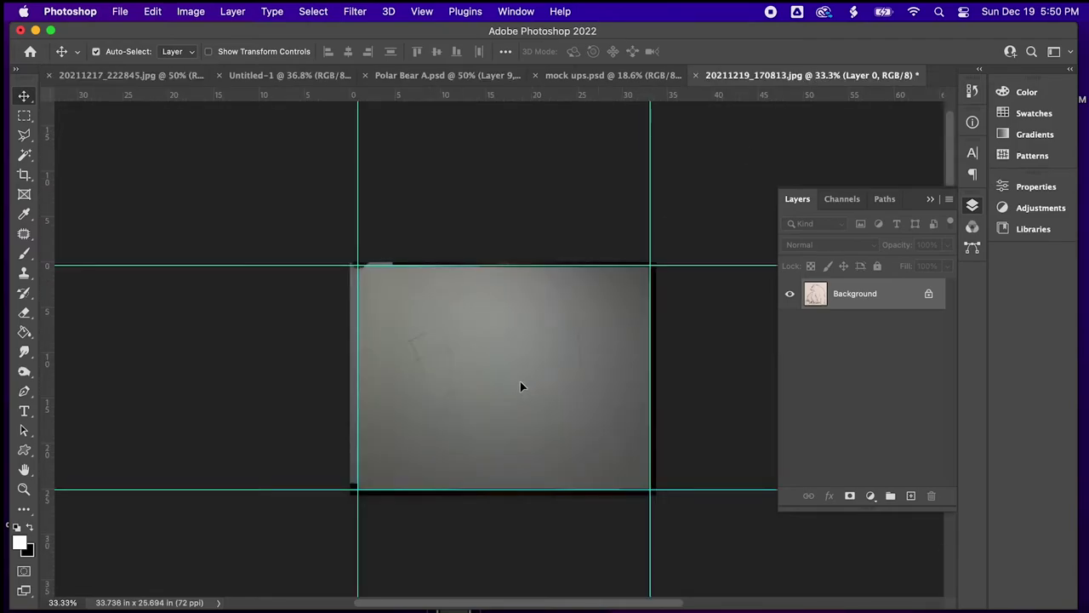
pyautogui.press('super+v')
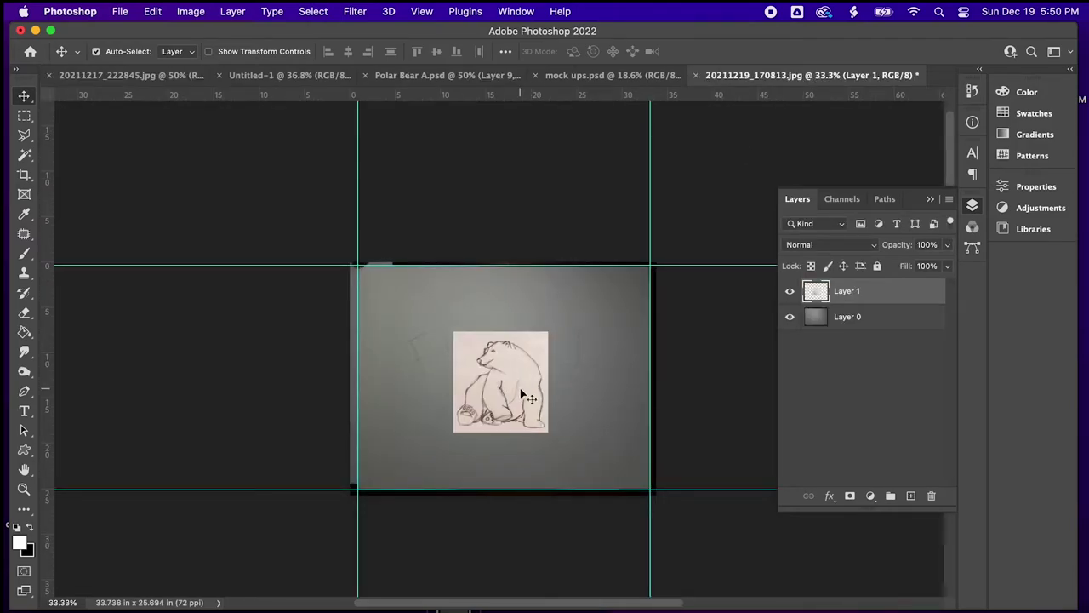
pyautogui.press('super+t')
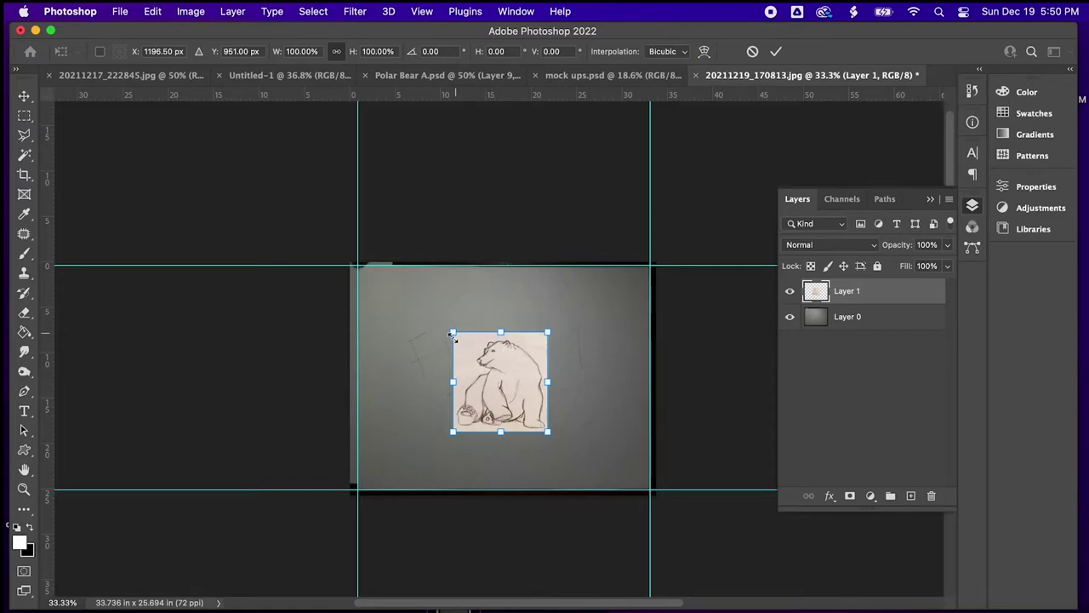
pyautogui.moveTo(451, 332); pyautogui.dragTo(397, 271)
pyautogui.press('super+z')
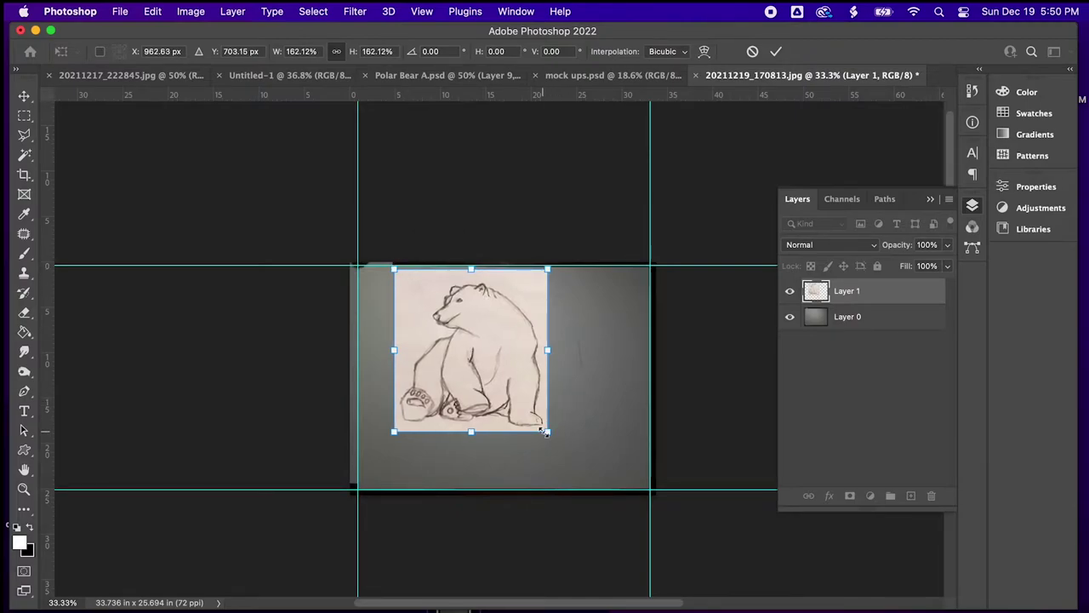
pyautogui.moveTo(546, 432); pyautogui.dragTo(598, 485)
pyautogui.press('Return')
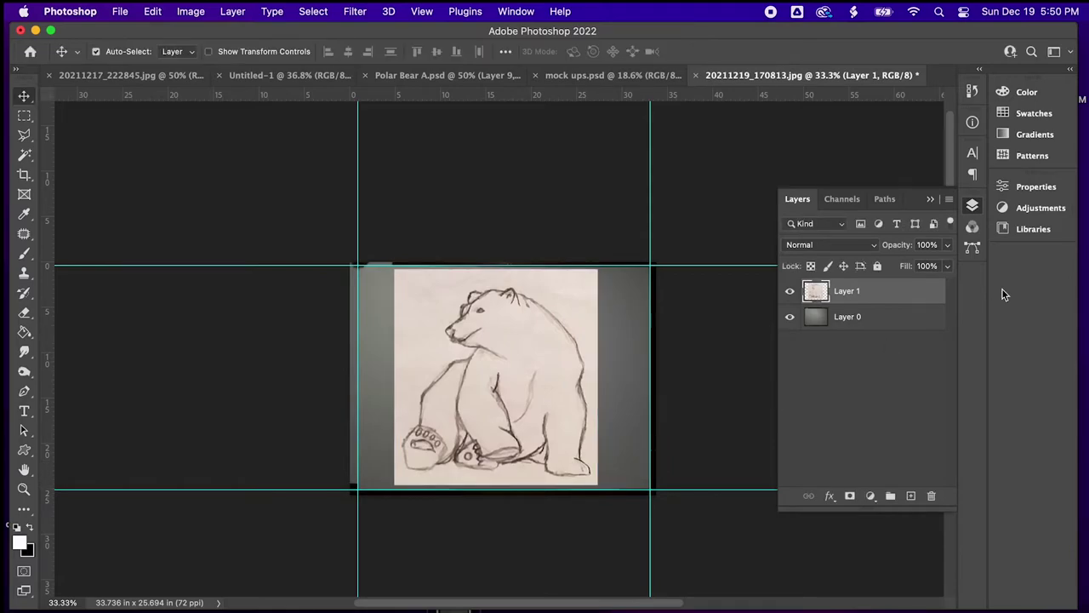
pyautogui.moveTo(897, 335); pyautogui.dragTo(893, 333)
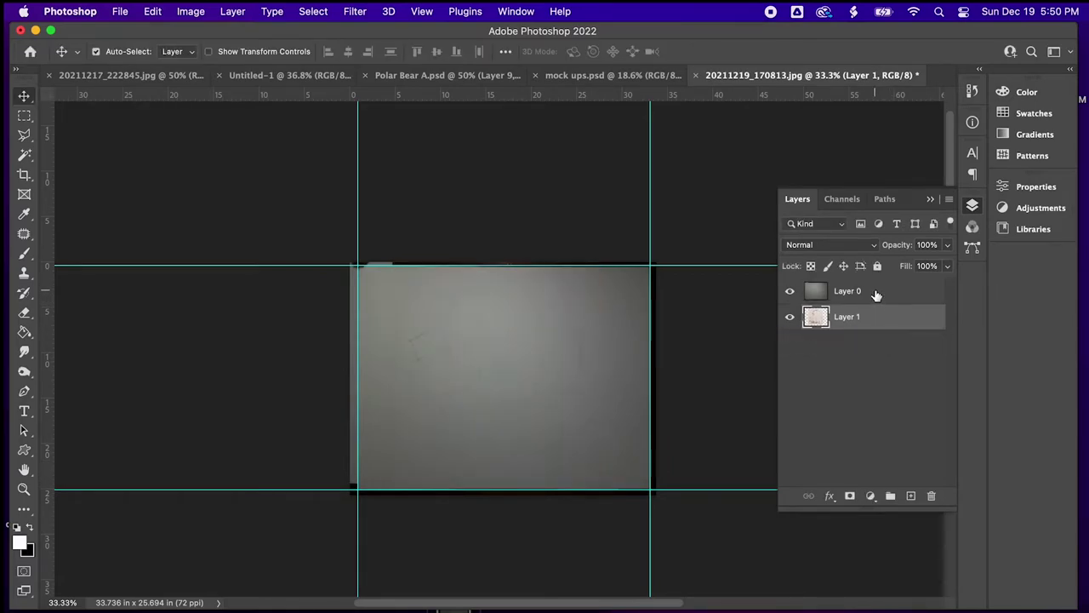
# Step: Set Layer 0's blend mode to Multiply and zoom in to check the bear showing through
pyautogui.click(860, 247)
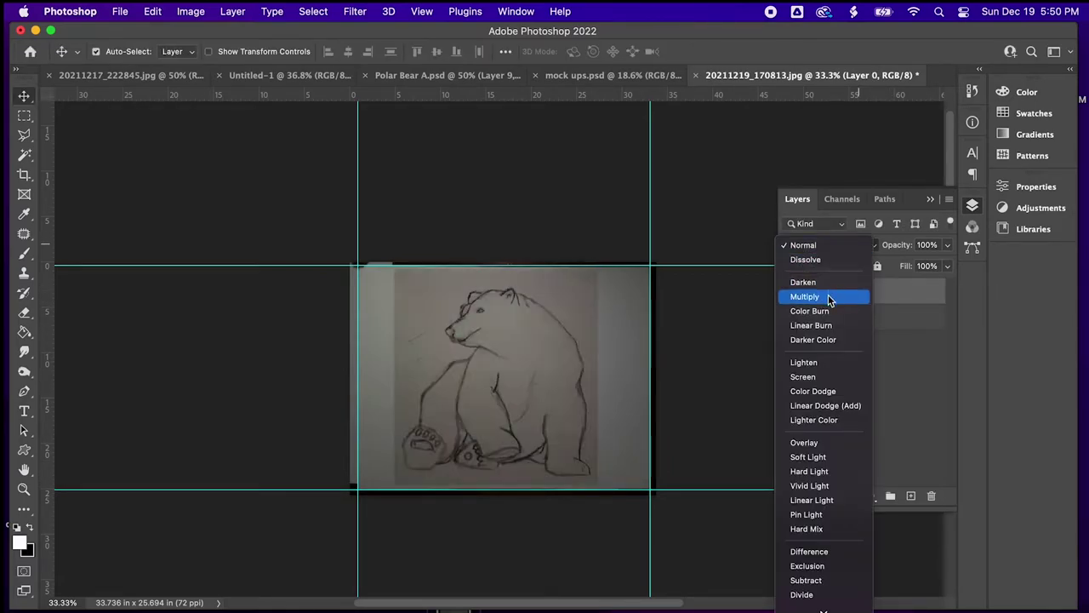
pyautogui.click(852, 260)
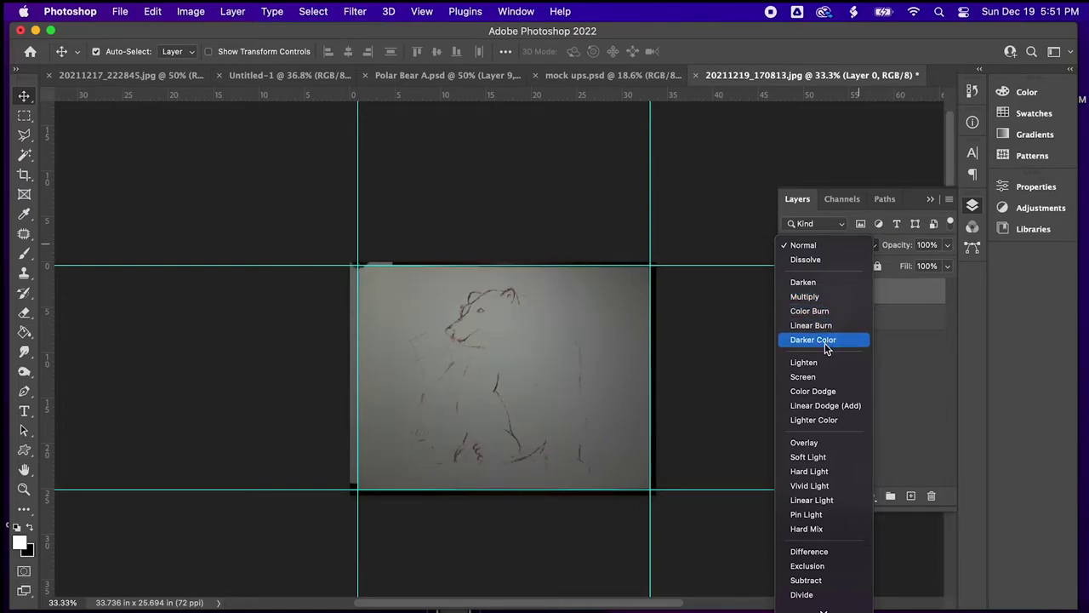
pyautogui.click(804, 296)
pyautogui.scroll(3, 537, 375)
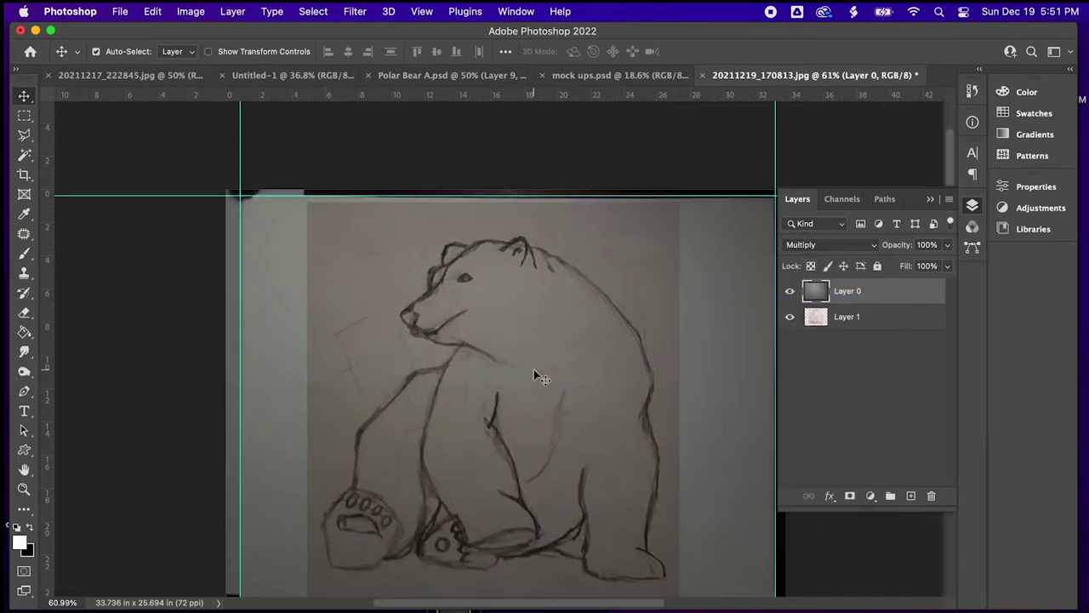
pyautogui.scroll(2, 535, 371)
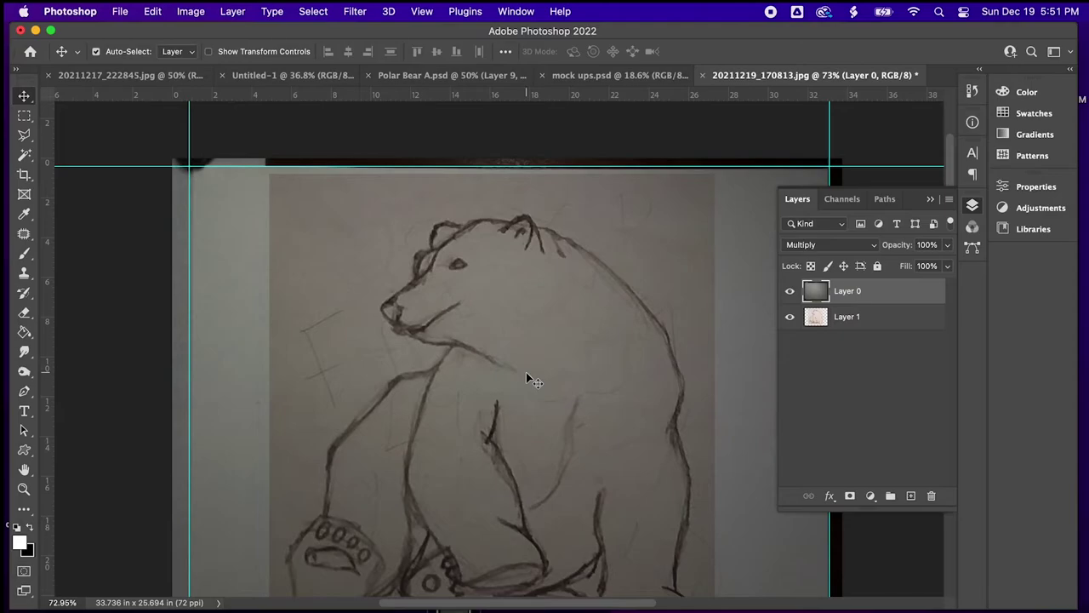
pyautogui.scroll(3, 526, 372)
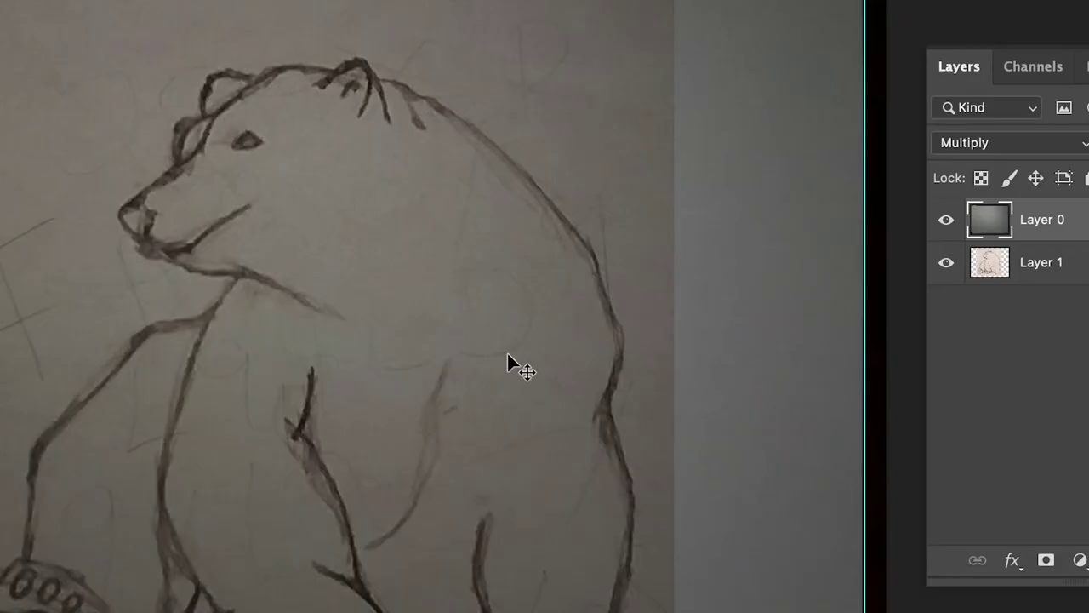
pyautogui.scroll(-2, 507, 354)
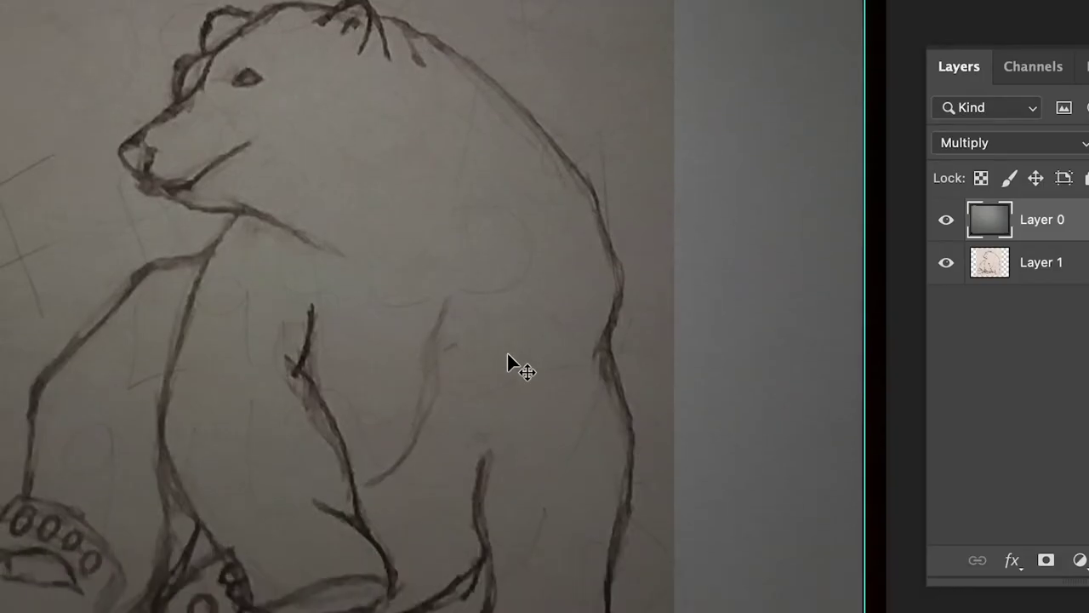